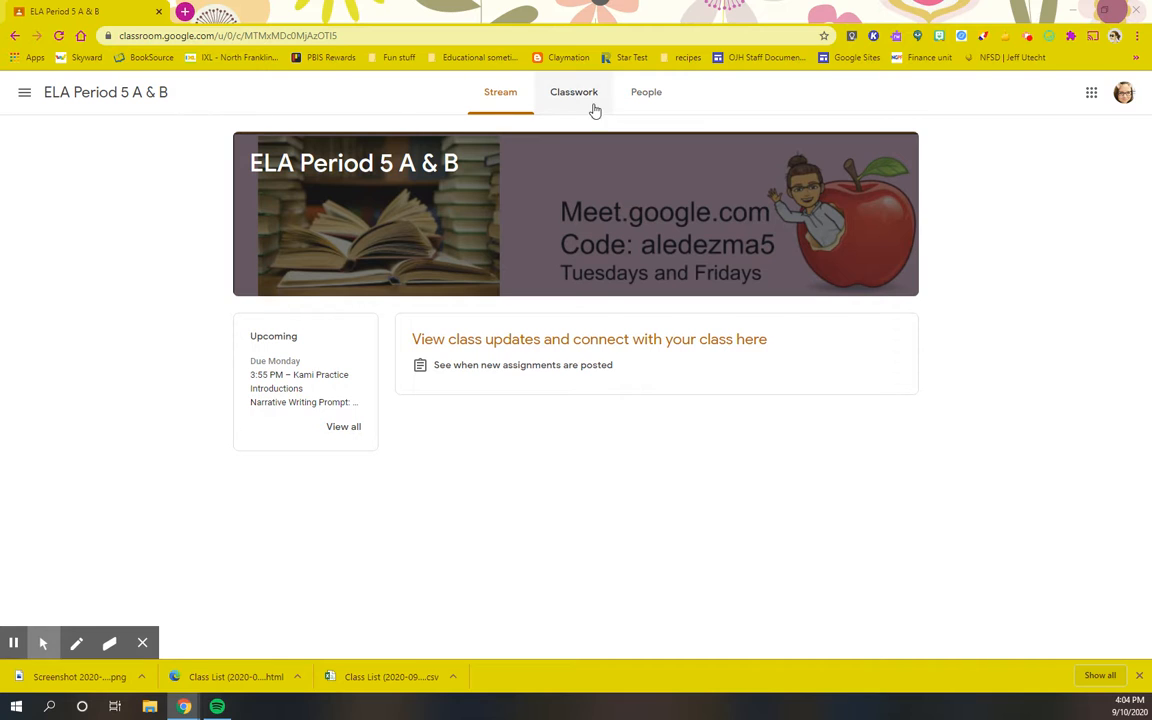
# From the Classwork list, expand Kami Practice and open its full assignment page
pyautogui.click(575, 95)
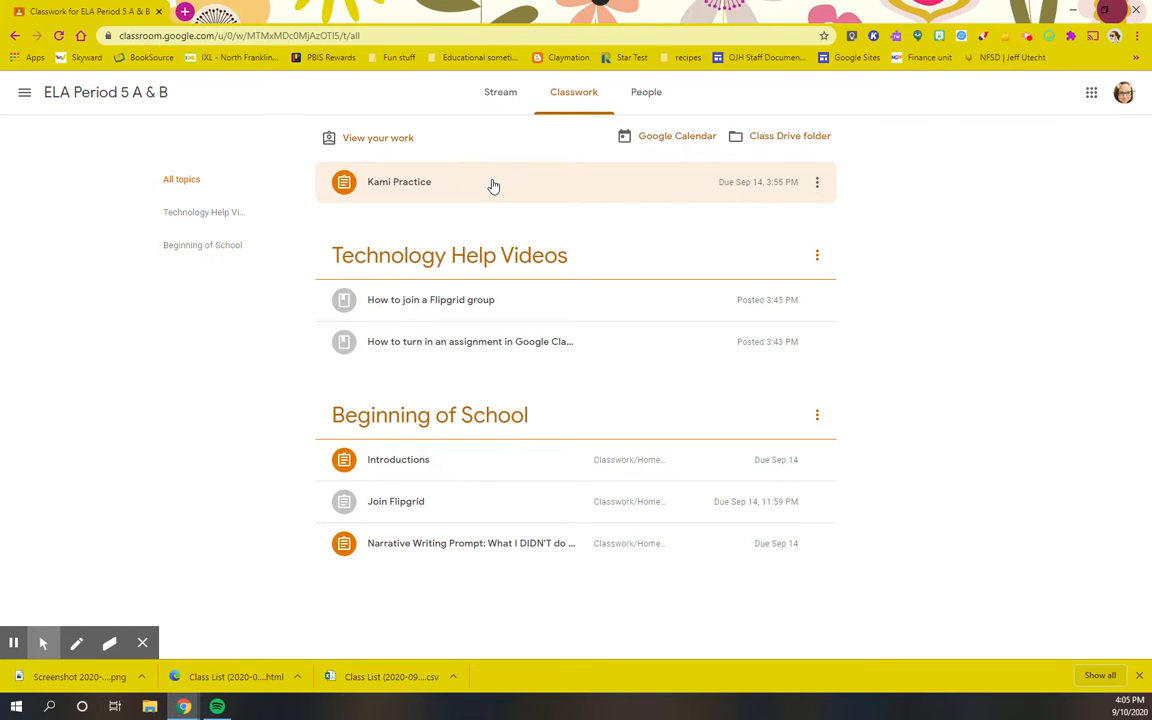
pyautogui.click(493, 185)
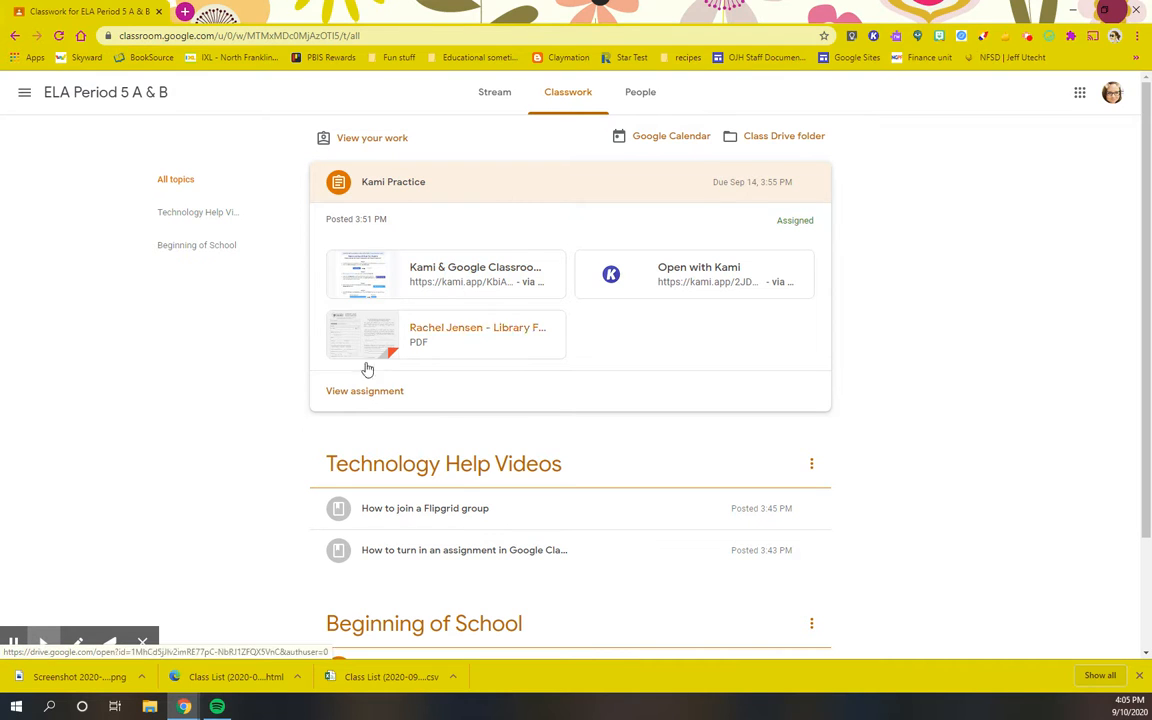
pyautogui.click(356, 393)
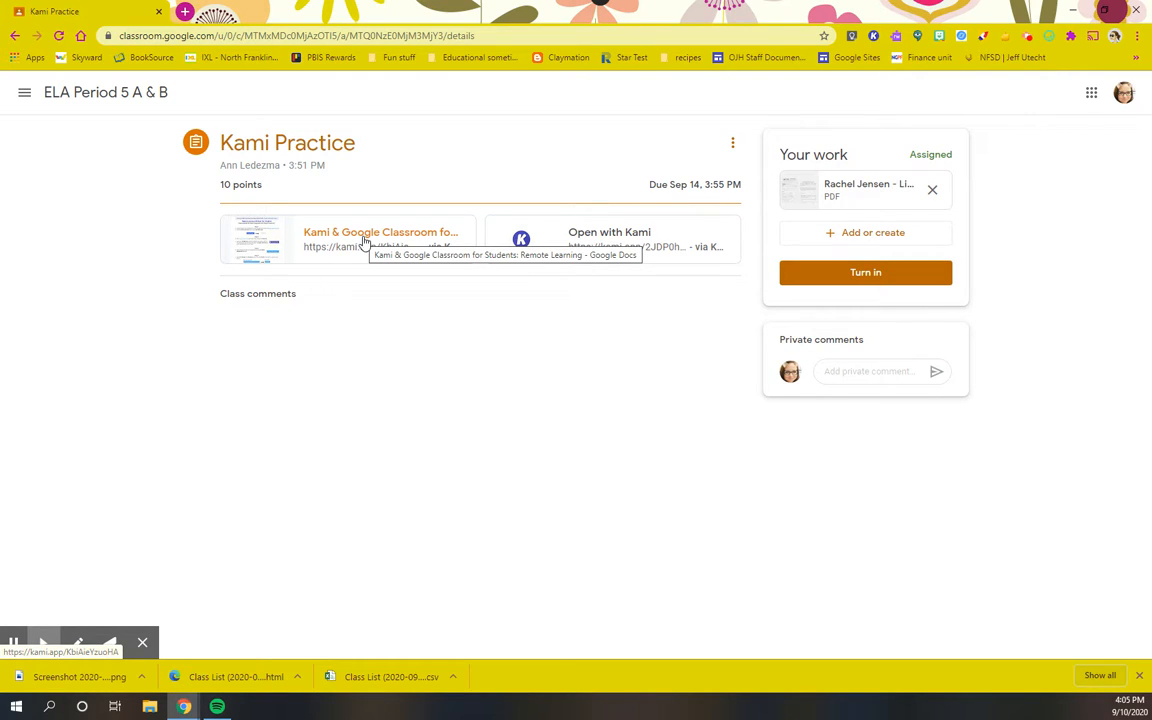
# Open the attached Library Form PDF with Kami
pyautogui.click(616, 239)
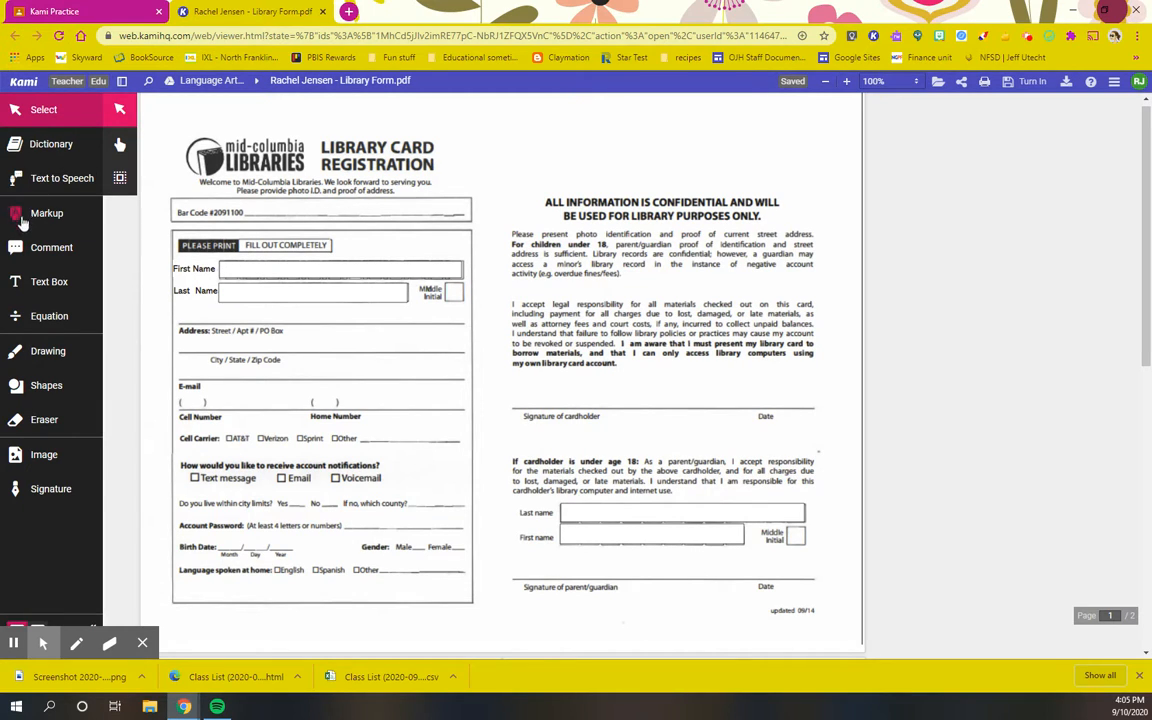
# Type the student's first and last name into the First Name and Last Name fields in 24px text boxes
pyautogui.click(38, 286)
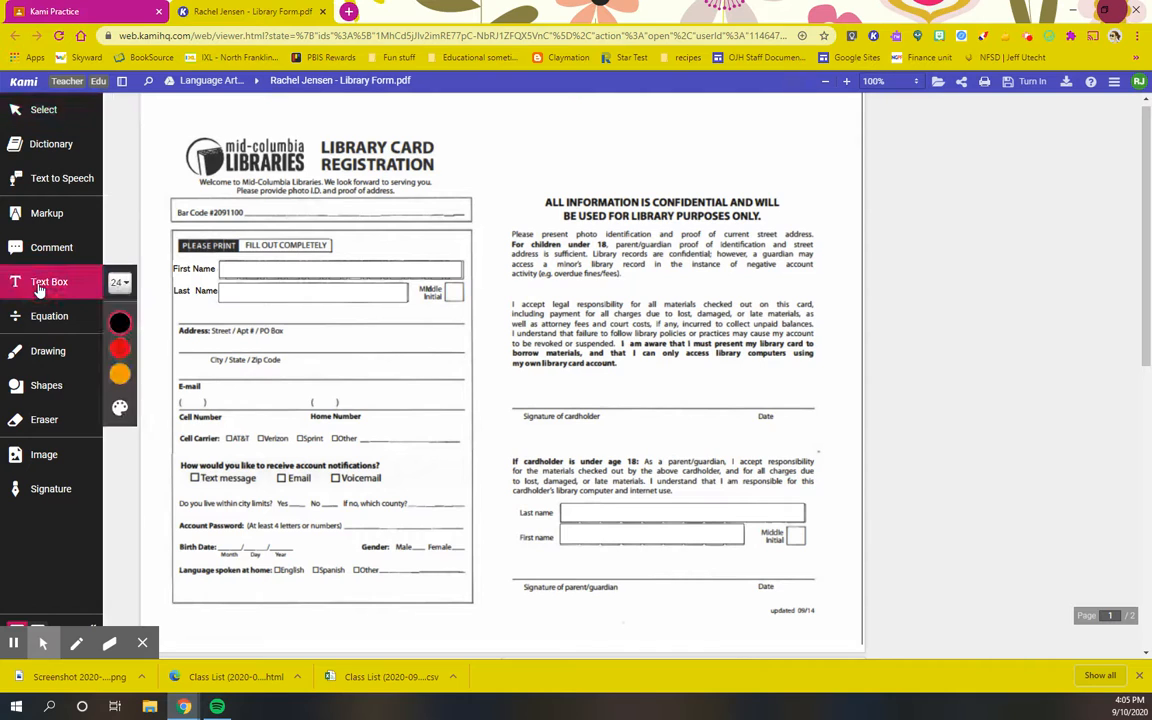
pyautogui.click(118, 283)
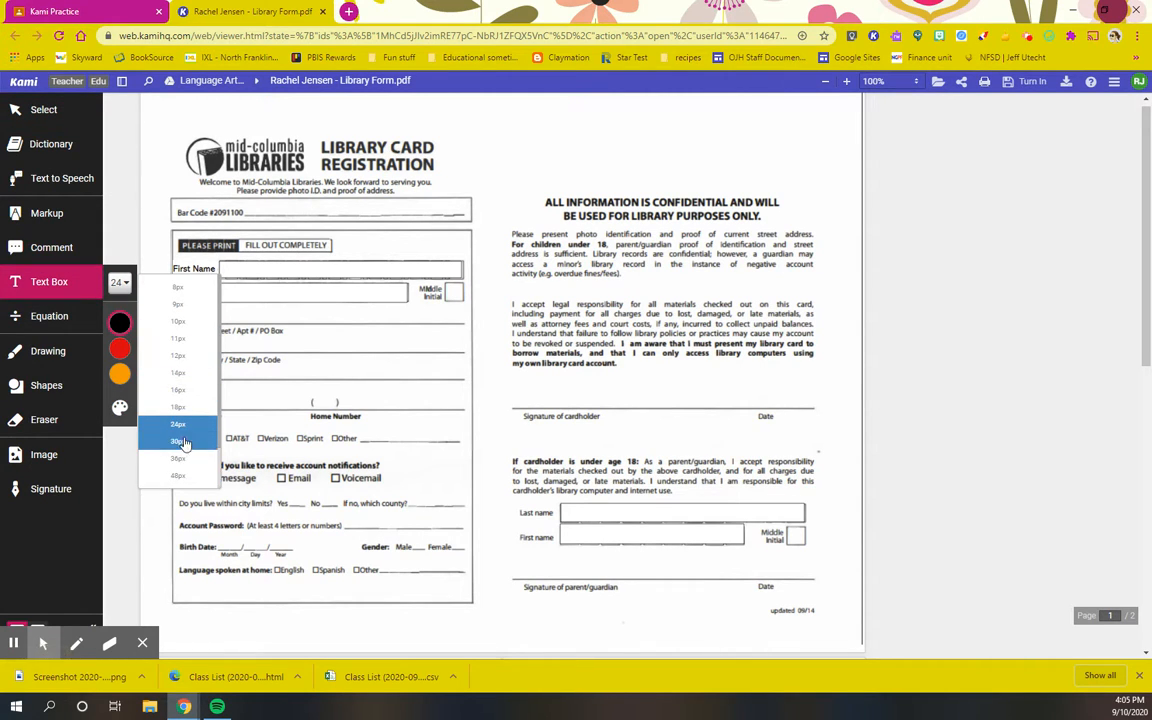
pyautogui.click(124, 284)
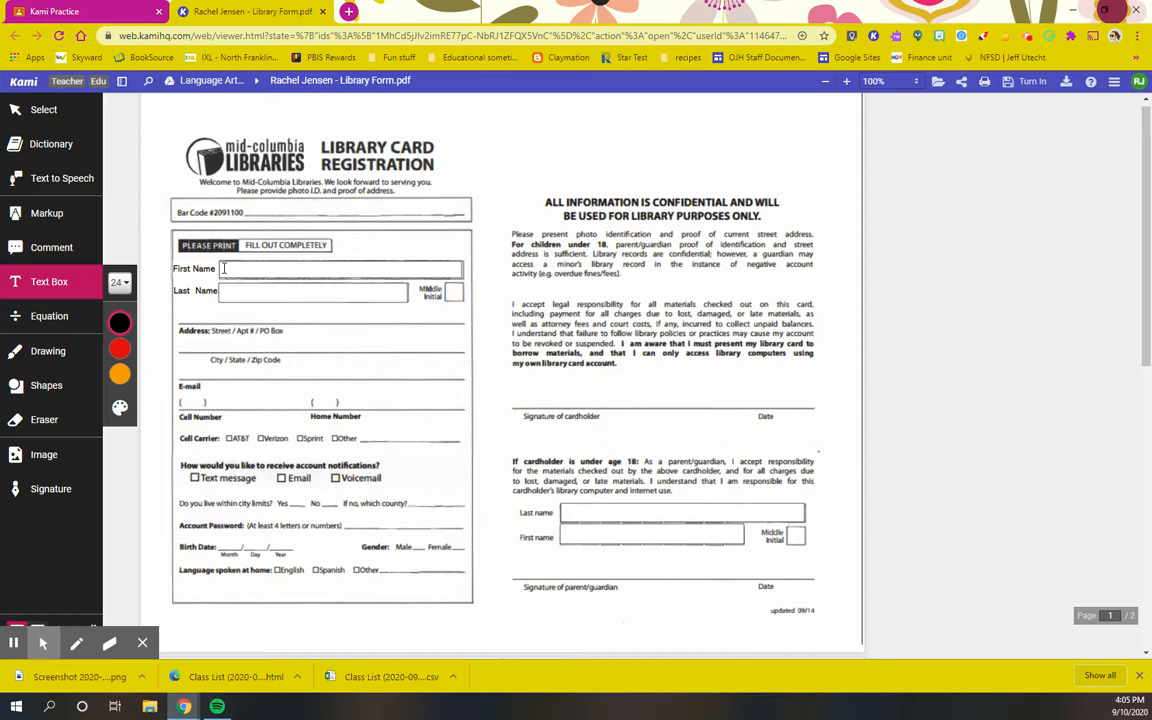
pyautogui.click(223, 268)
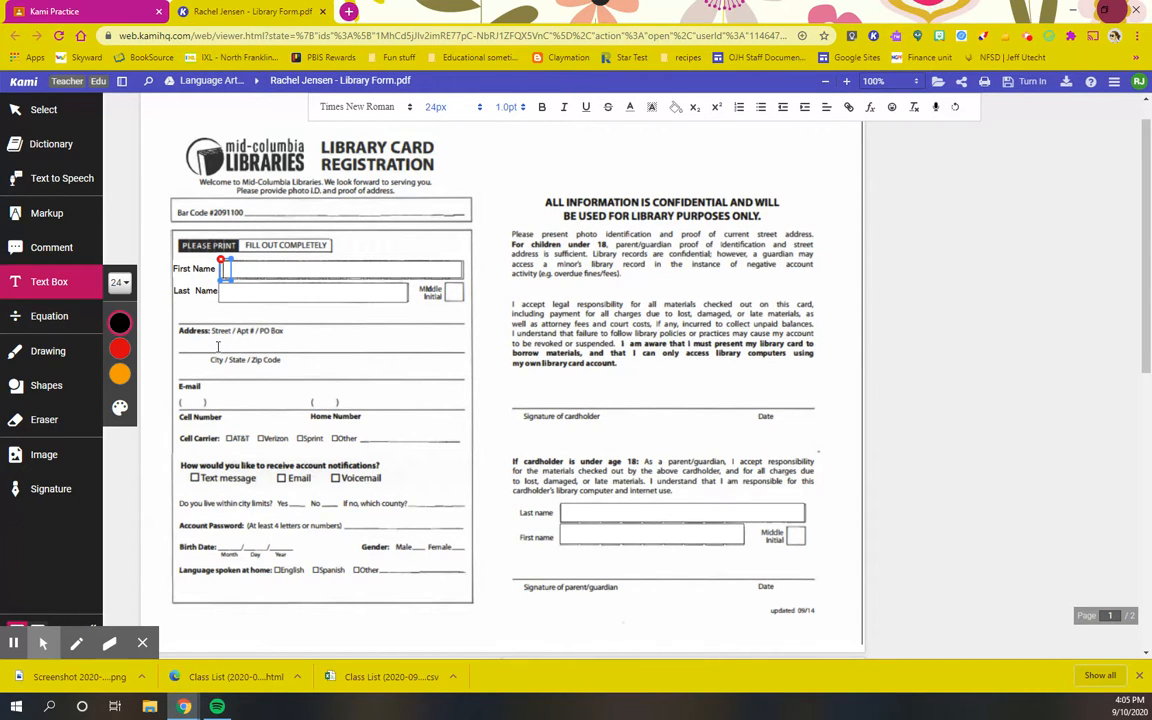
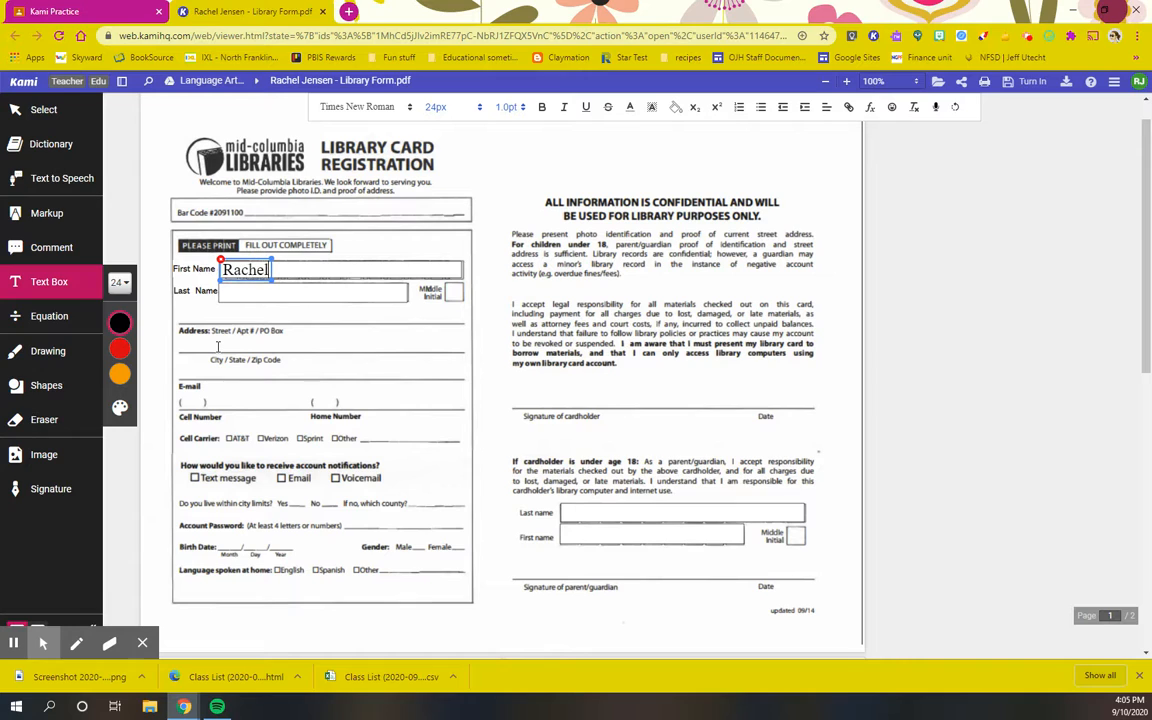
pyautogui.click(222, 291)
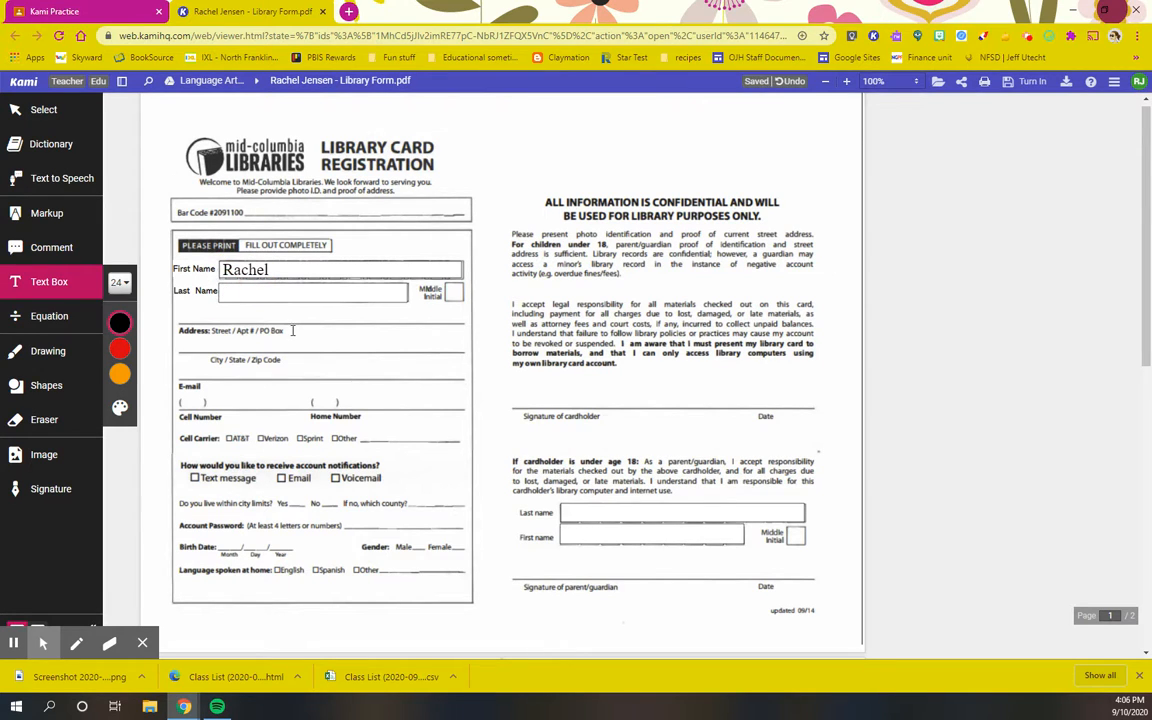
pyautogui.click(227, 291)
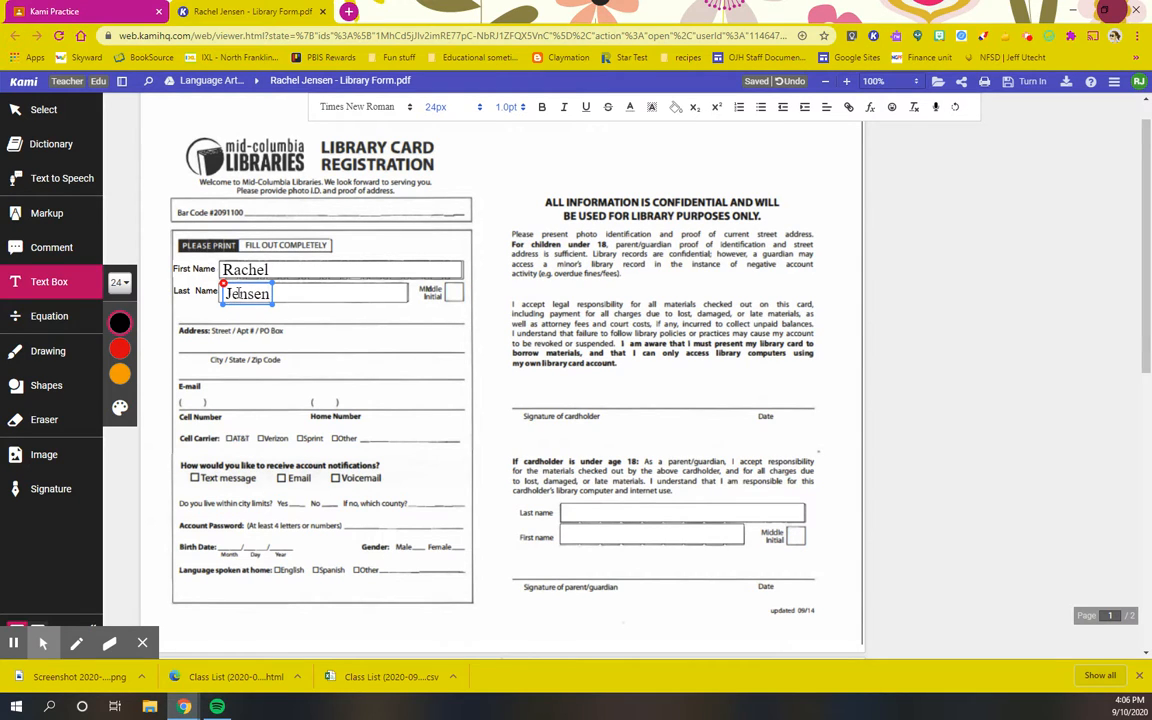
pyautogui.moveTo(231, 284)
pyautogui.mouseDown()
pyautogui.moveTo(281, 300)
pyautogui.moveTo(294, 217)
pyautogui.moveTo(582, 372)
pyautogui.moveTo(228, 283)
pyautogui.mouseUp()
pyautogui.click(468, 159)
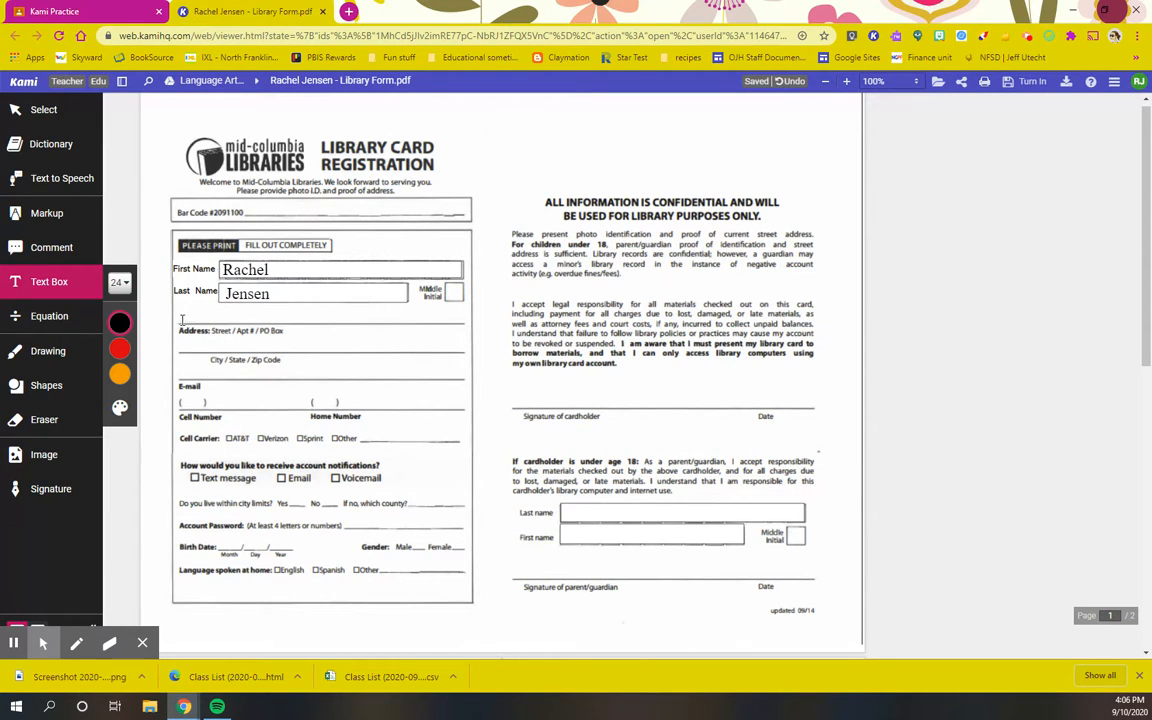
# Enter the student's street address and the city, state and zip on the address lines
pyautogui.click(181, 314)
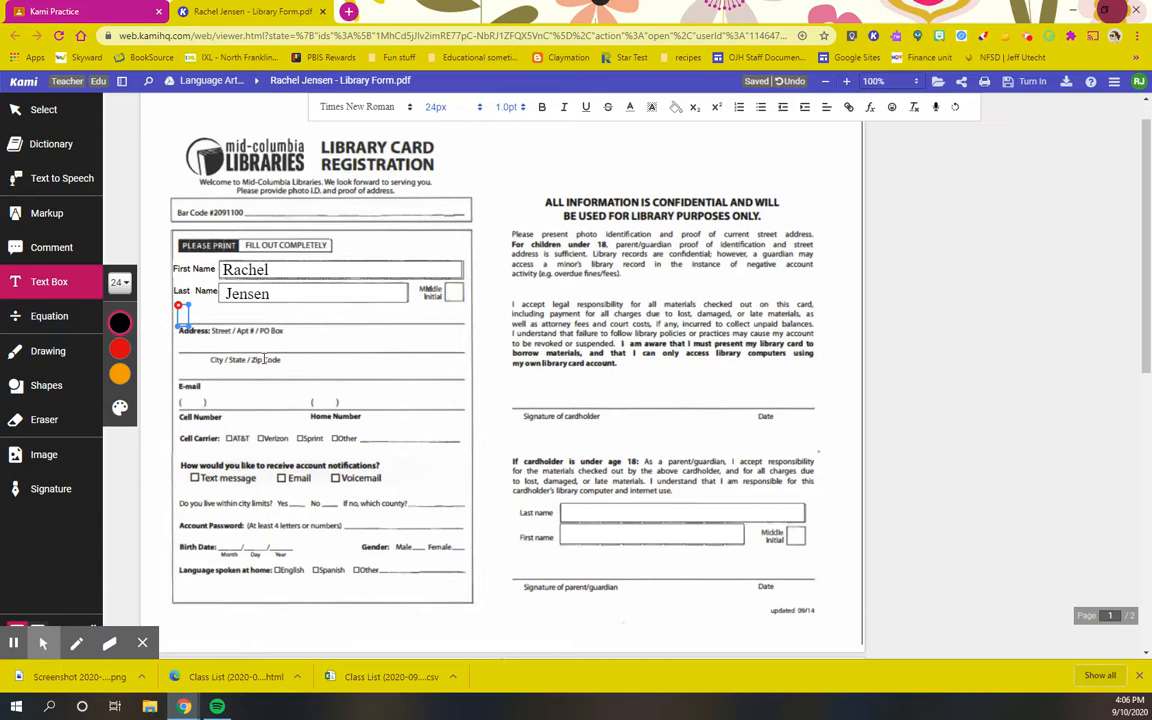
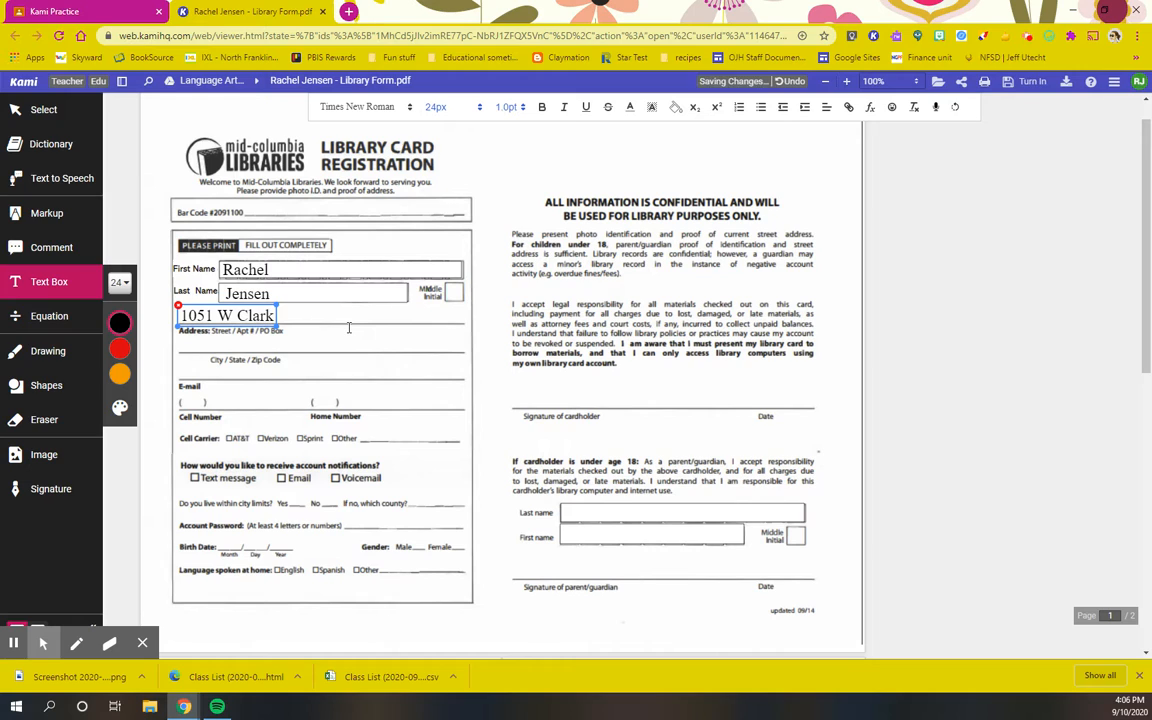
pyautogui.press('Return')
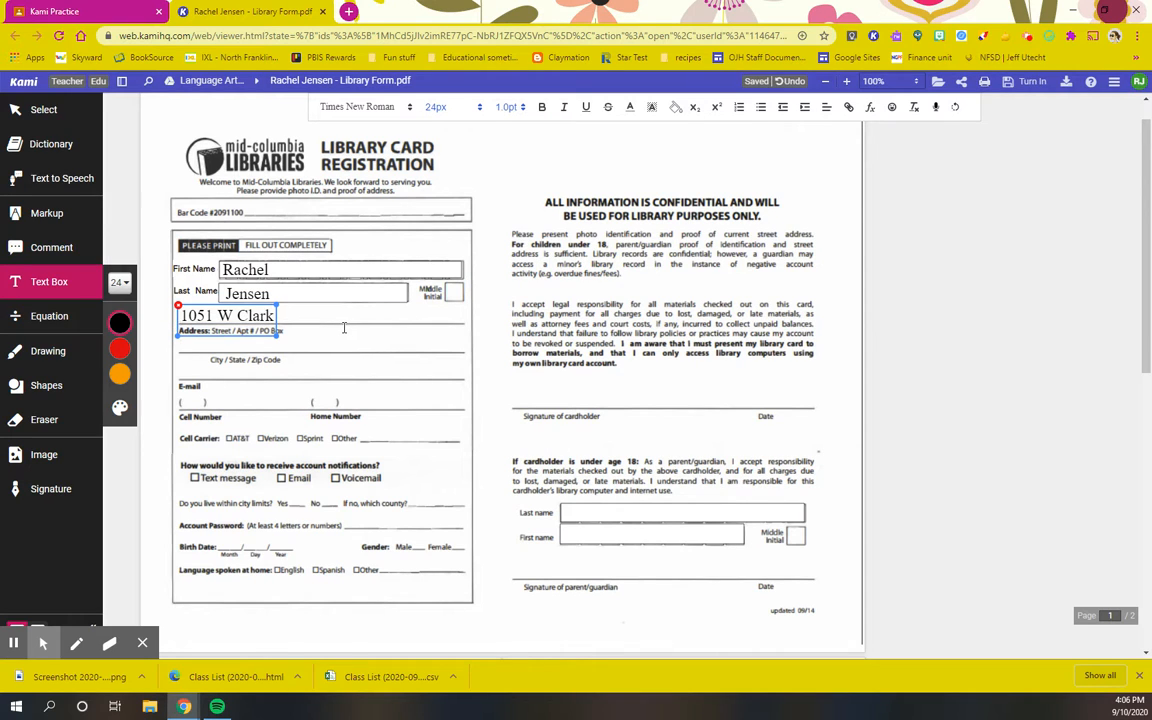
pyautogui.click(340, 327)
pyautogui.click(186, 345)
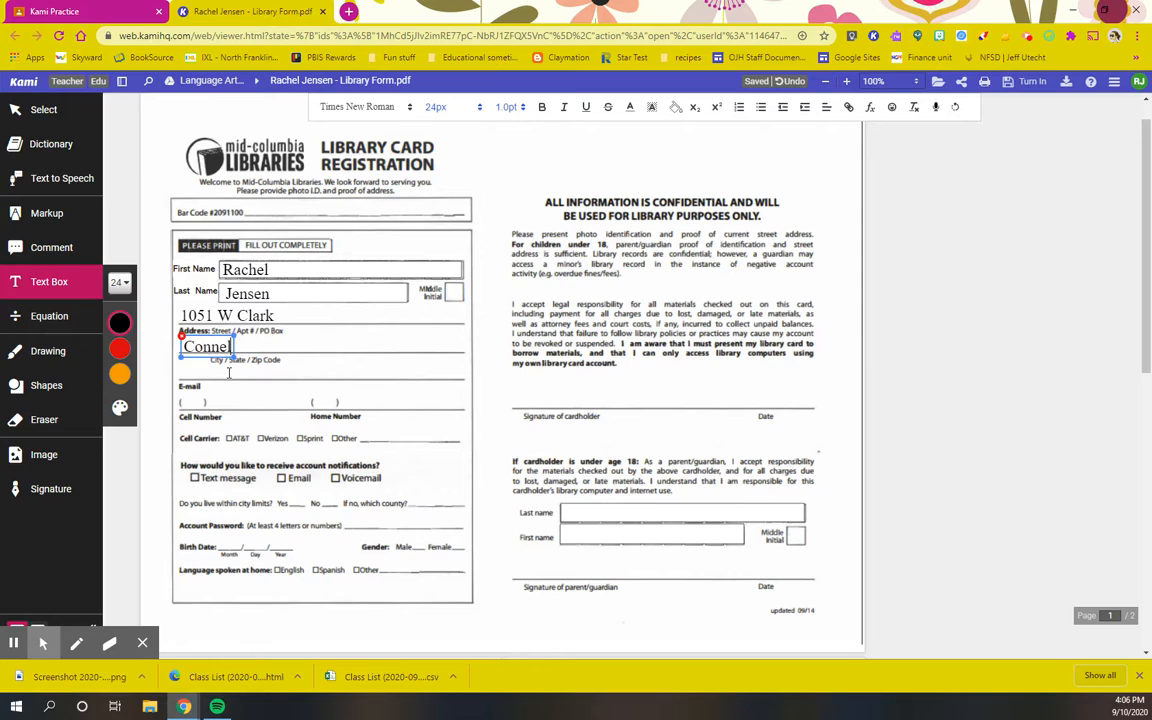
pyautogui.click(181, 369)
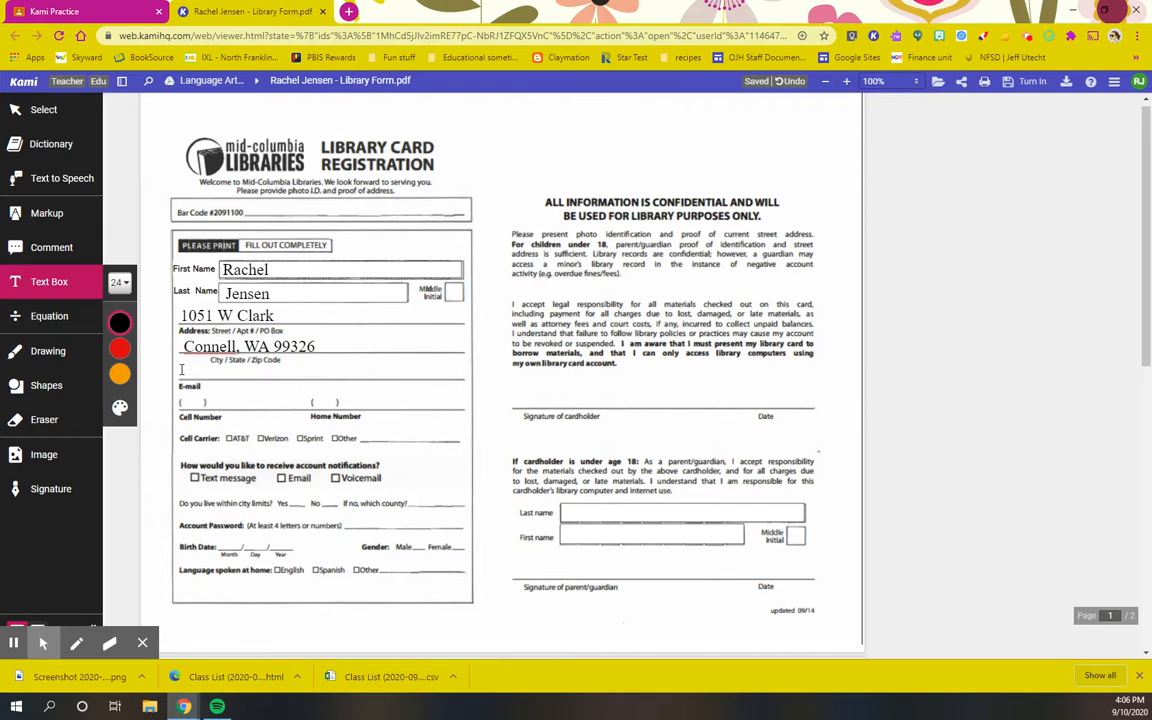
# Type the student's e-mail address on the E-mail line, correcting a typo
pyautogui.click(182, 370)
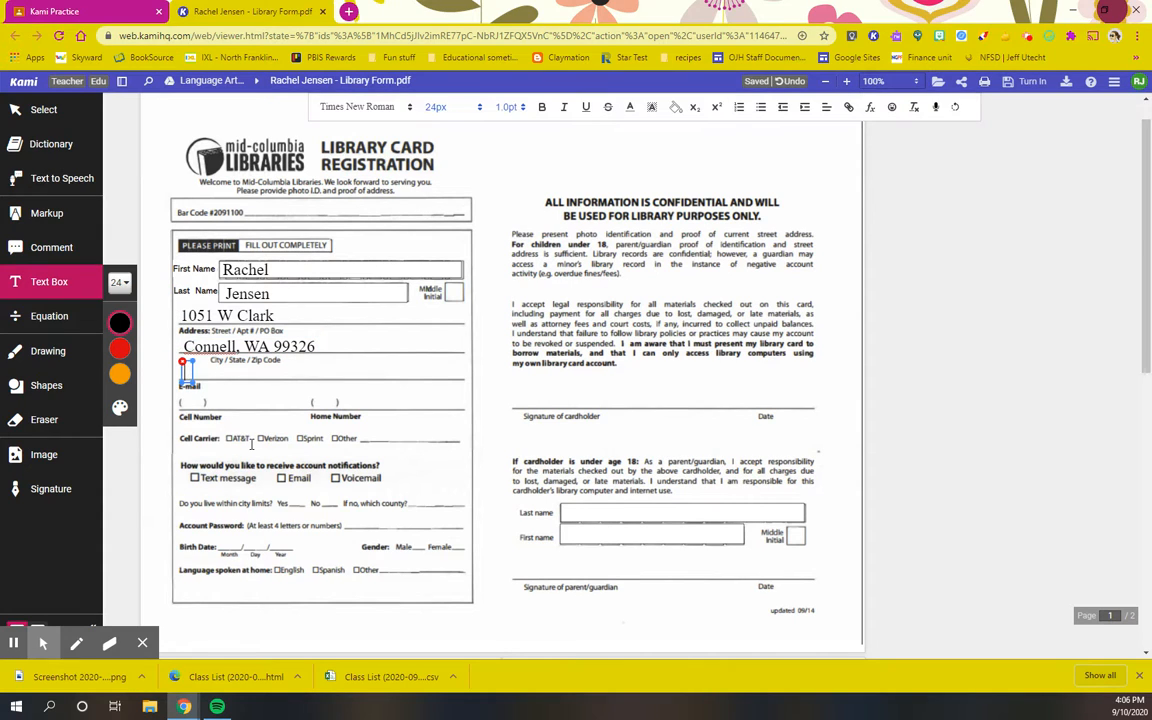
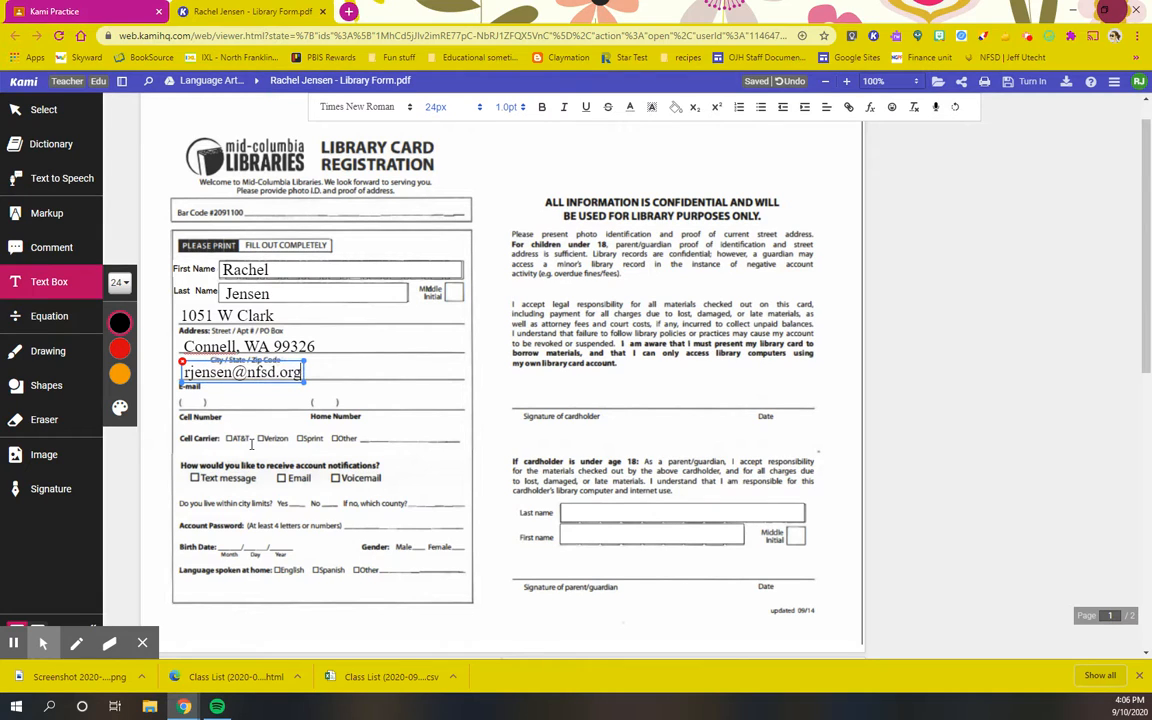
pyautogui.click(187, 400)
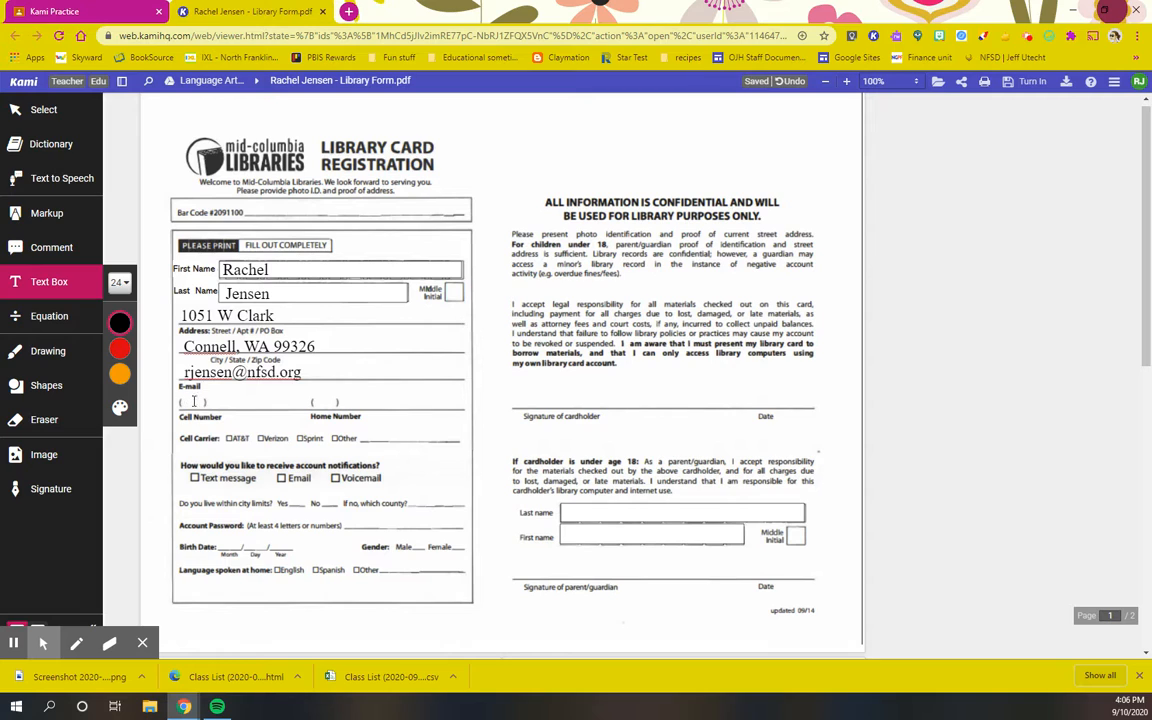
# Place an X on the Text message notification checkbox and the Other carrier checkbox
pyautogui.click(183, 400)
pyautogui.click(192, 472)
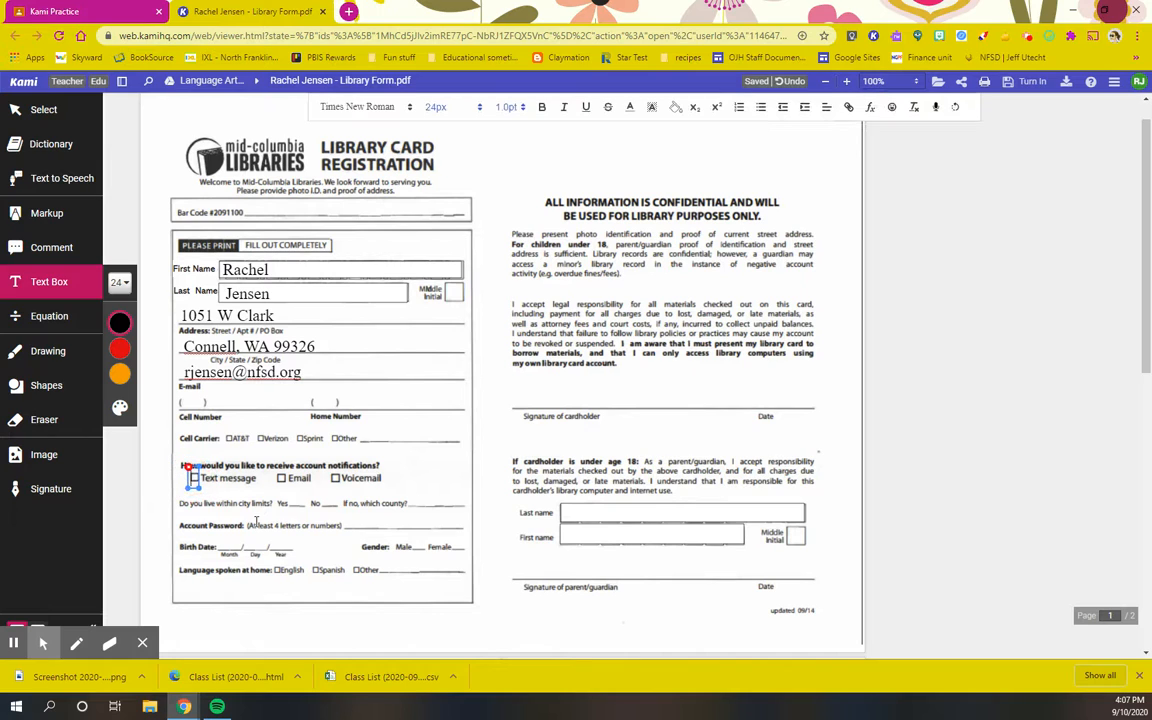
pyautogui.write('X')
pyautogui.click(334, 437)
pyautogui.click(334, 437)
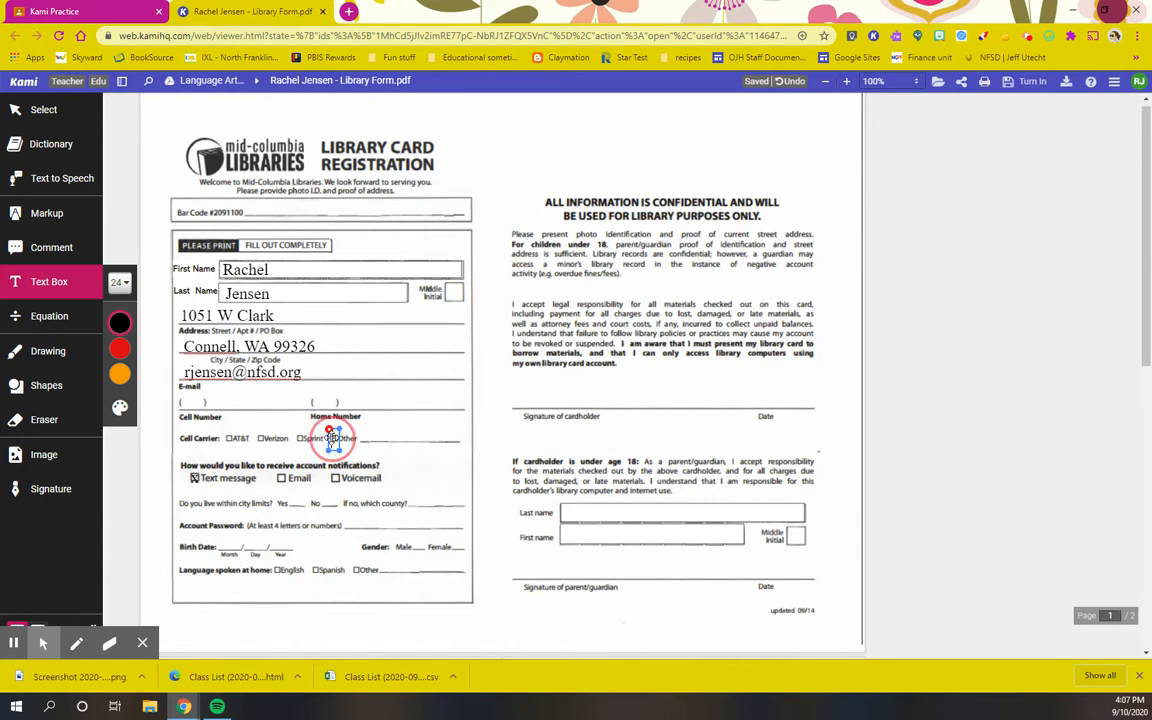
pyautogui.write('X')
pyautogui.moveTo(335, 430)
pyautogui.mouseDown()
pyautogui.moveTo(350, 418)
pyautogui.moveTo(337, 427)
pyautogui.mouseUp()
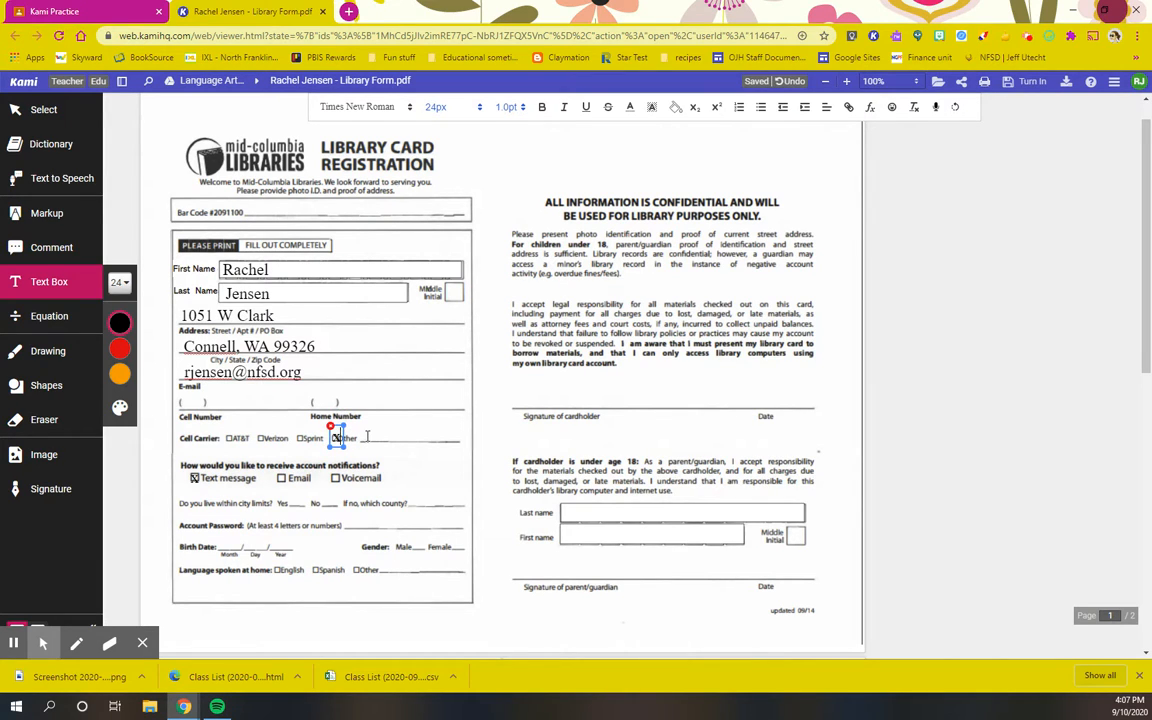
pyautogui.click(365, 436)
# Write 'T-mobile' as the carrier beside Other, fixing a misspelling
pyautogui.click(367, 437)
pyautogui.write('T-mbiol')
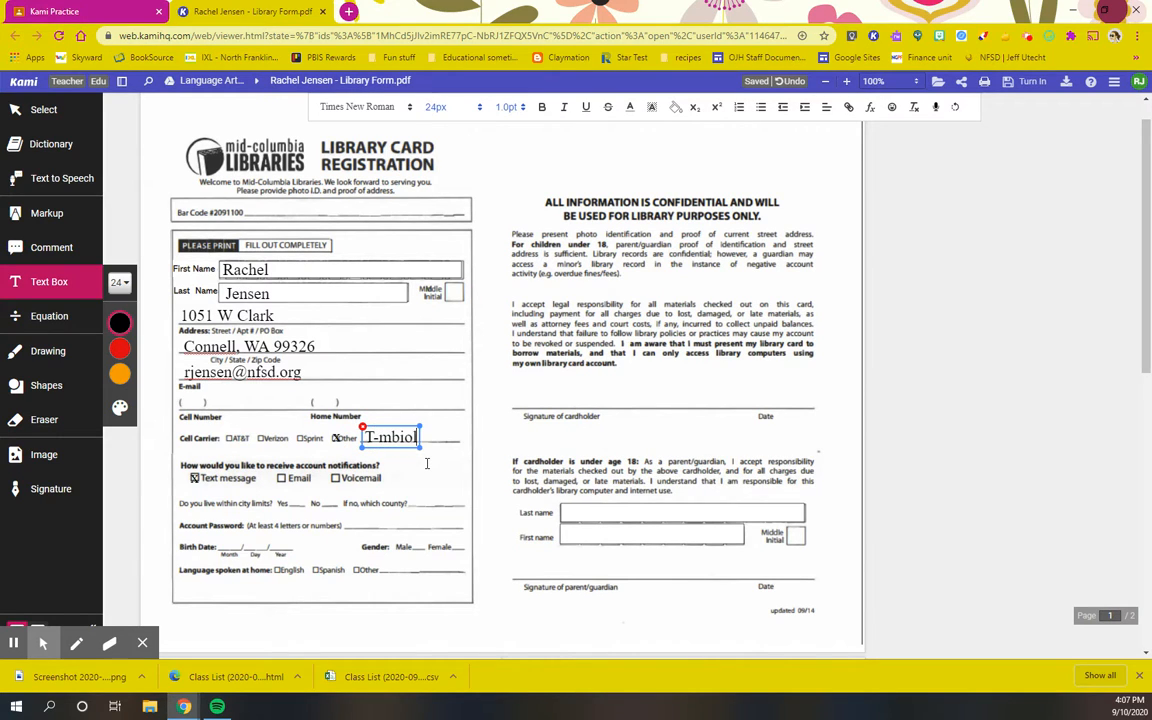
pyautogui.press('BackSpace')
pyautogui.press('BackSpace')
pyautogui.press('BackSpace')
pyautogui.write('obile')
# Open the Signatures dialog through the Drawing, Shapes and Signature tools
pyautogui.click(44, 353)
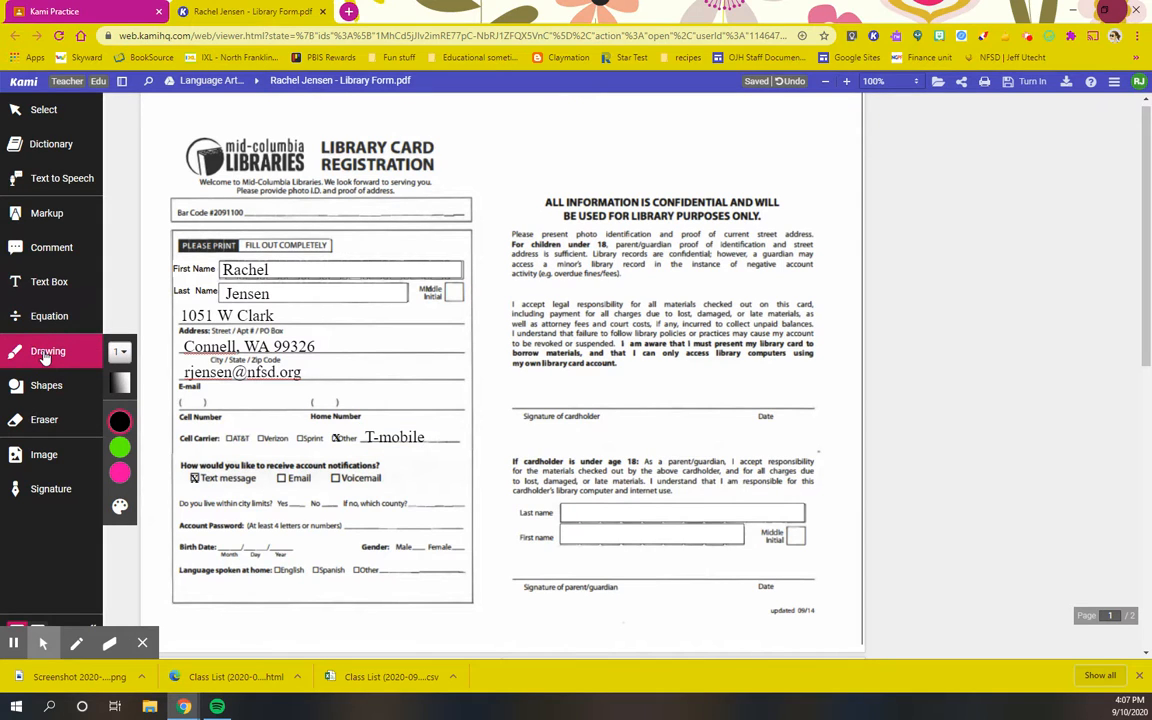
pyautogui.click(40, 387)
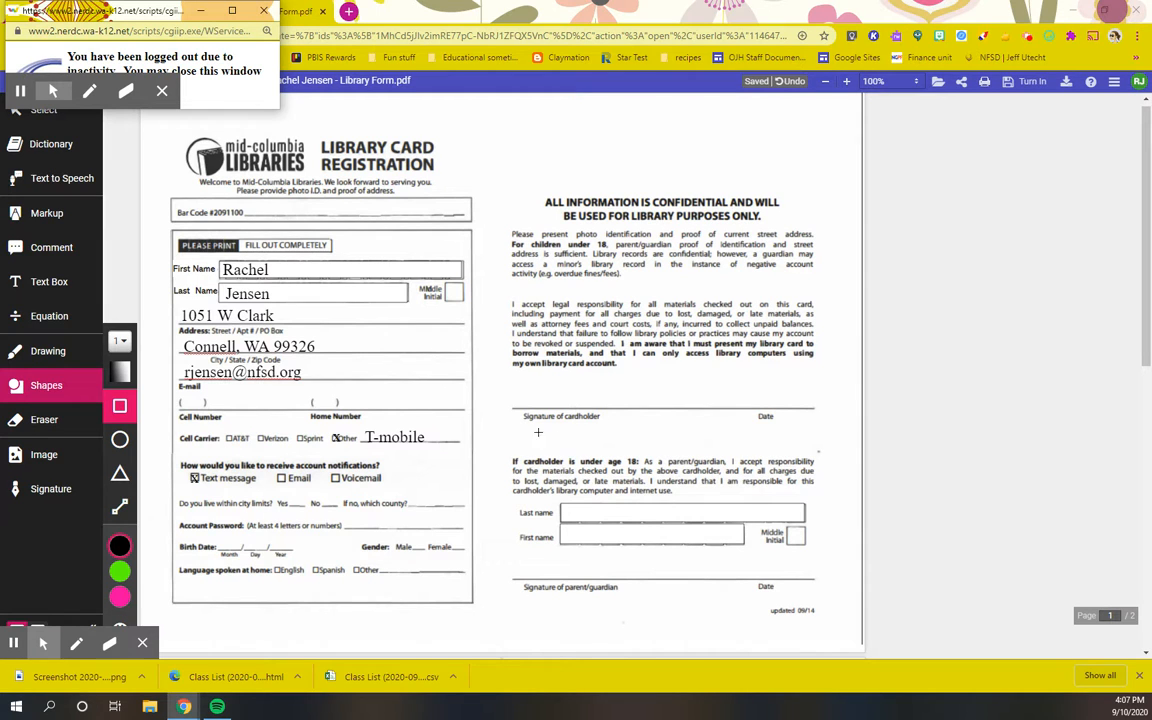
pyautogui.click(40, 490)
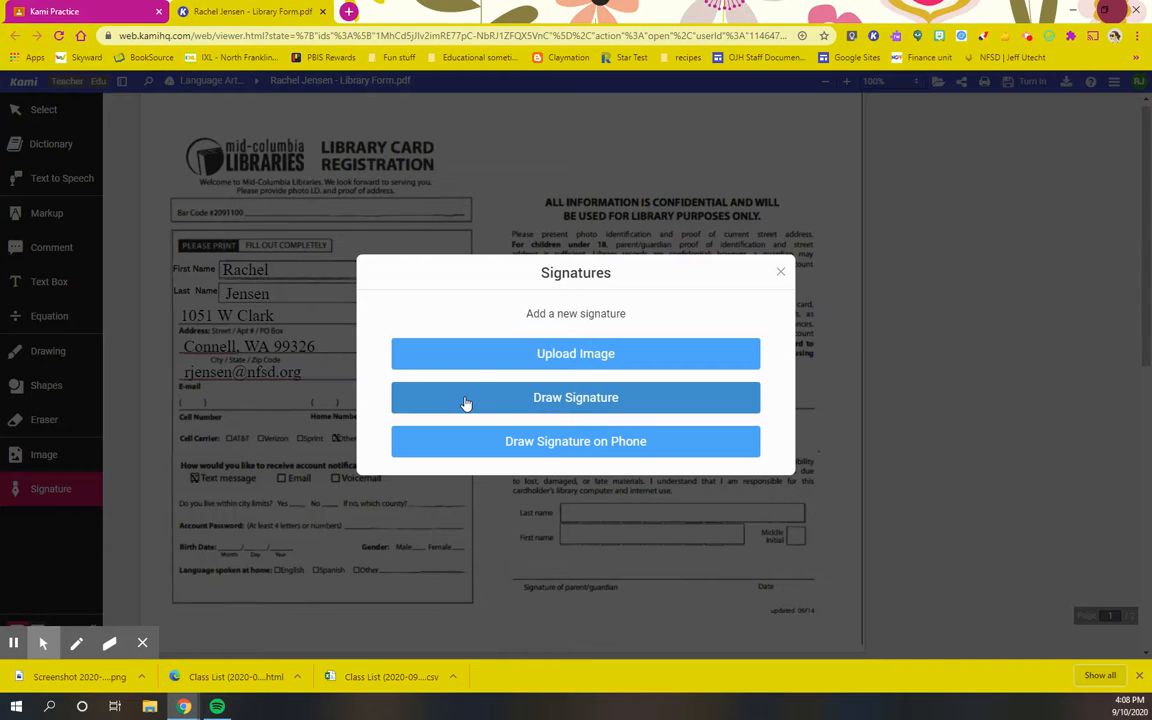
# Draw a new signature, save and insert it, and place it on the Signature of cardholder line
pyautogui.click(465, 402)
pyautogui.moveTo(408, 315)
pyautogui.mouseDown()
pyautogui.moveTo(408, 358)
pyautogui.moveTo(420, 287)
pyautogui.moveTo(418, 340)
pyautogui.moveTo(450, 320)
pyautogui.moveTo(455, 358)
pyautogui.moveTo(506, 316)
pyautogui.moveTo(519, 338)
pyautogui.moveTo(552, 288)
pyautogui.moveTo(596, 312)
pyautogui.mouseUp()
pyautogui.moveTo(633, 278); pyautogui.dragTo(642, 350)
pyautogui.moveTo(621, 423)
pyautogui.mouseDown()
pyautogui.moveTo(586, 381)
pyautogui.moveTo(576, 468)
pyautogui.mouseUp()
pyautogui.moveTo(589, 404)
pyautogui.mouseDown()
pyautogui.moveTo(602, 334)
pyautogui.moveTo(652, 349)
pyautogui.moveTo(670, 388)
pyautogui.moveTo(699, 362)
pyautogui.moveTo(754, 388)
pyautogui.mouseUp()
pyautogui.click(687, 515)
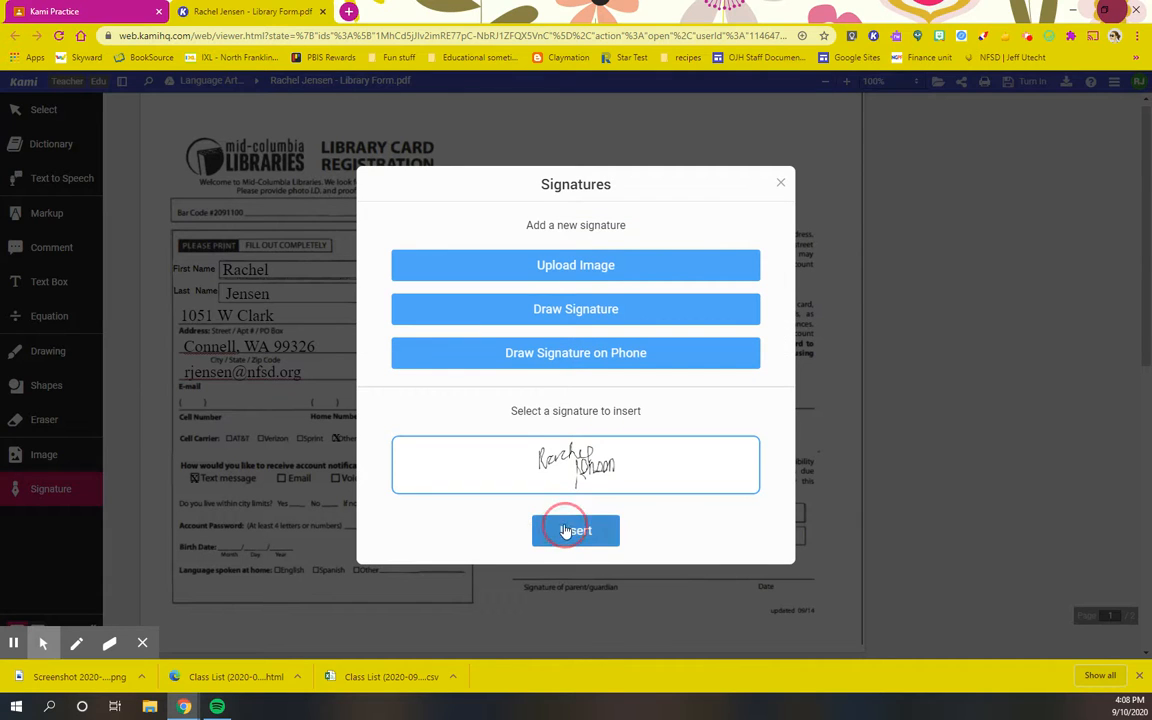
pyautogui.click(567, 531)
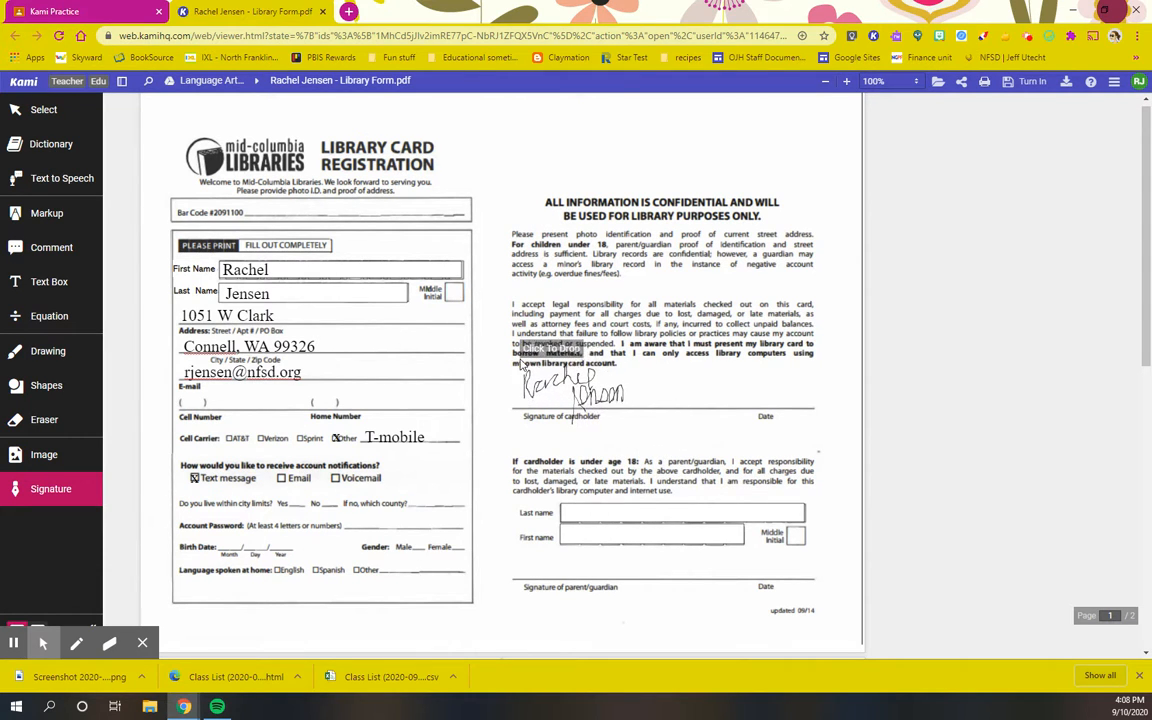
pyautogui.click(524, 368)
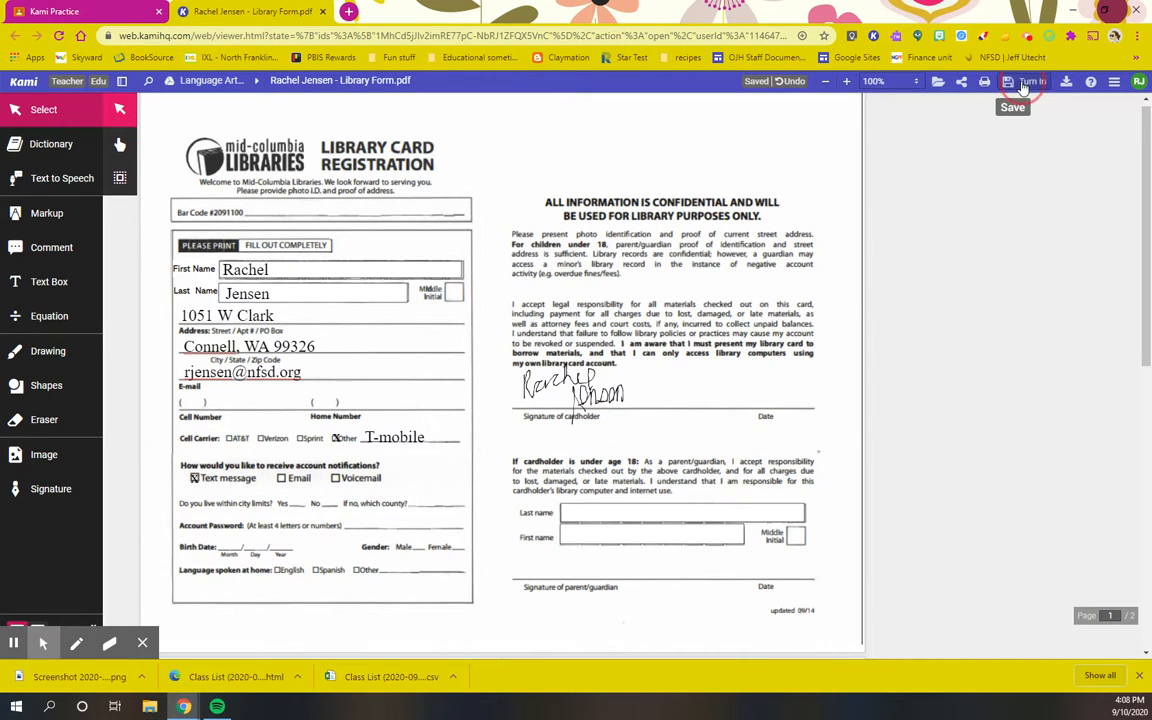
# Submit the completed library form with the Turn In button
pyautogui.click(1022, 88)
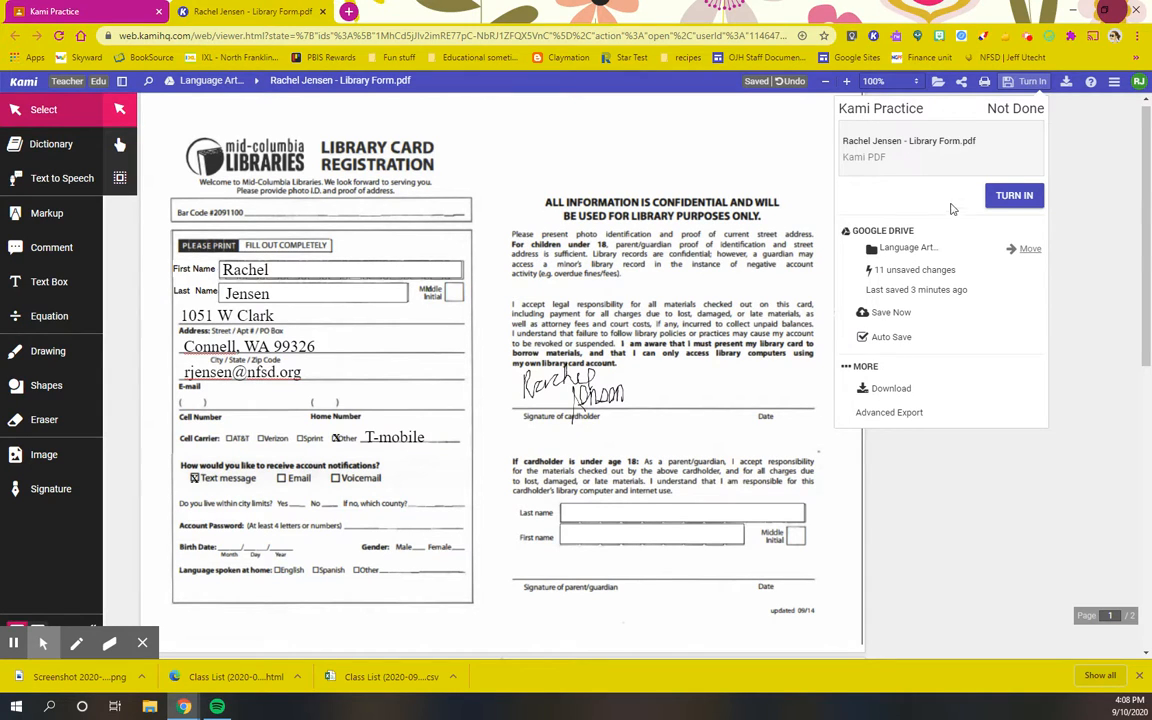
pyautogui.click(1014, 199)
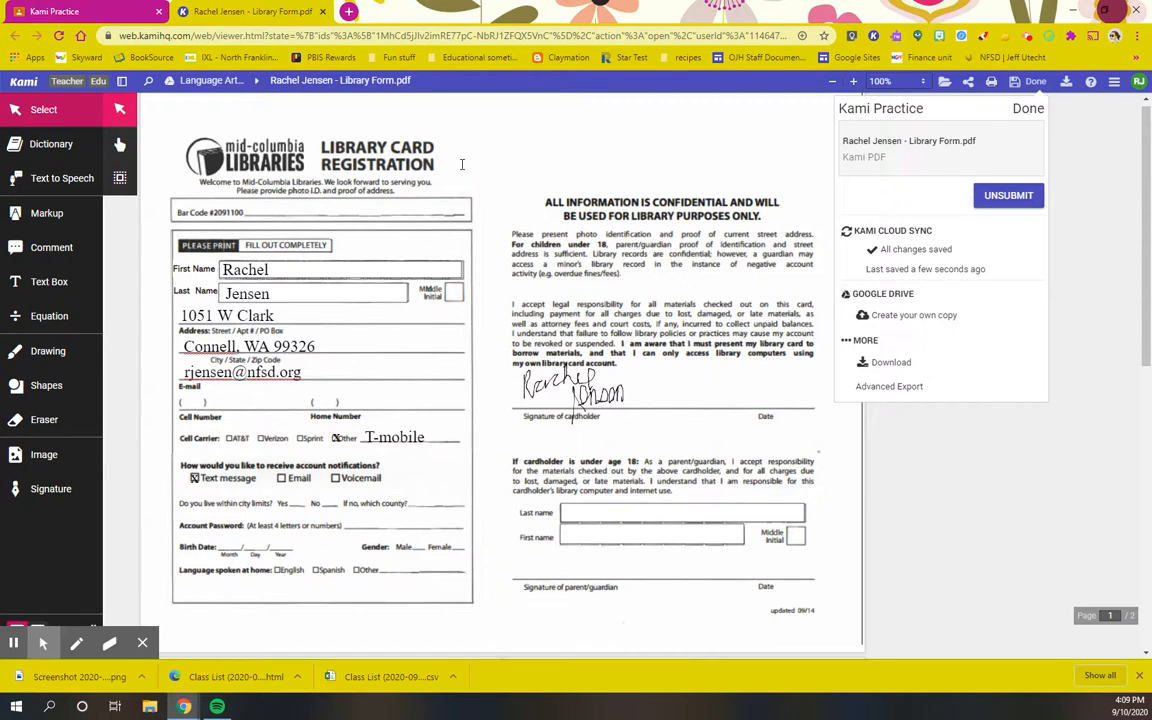
pyautogui.click(1028, 38)
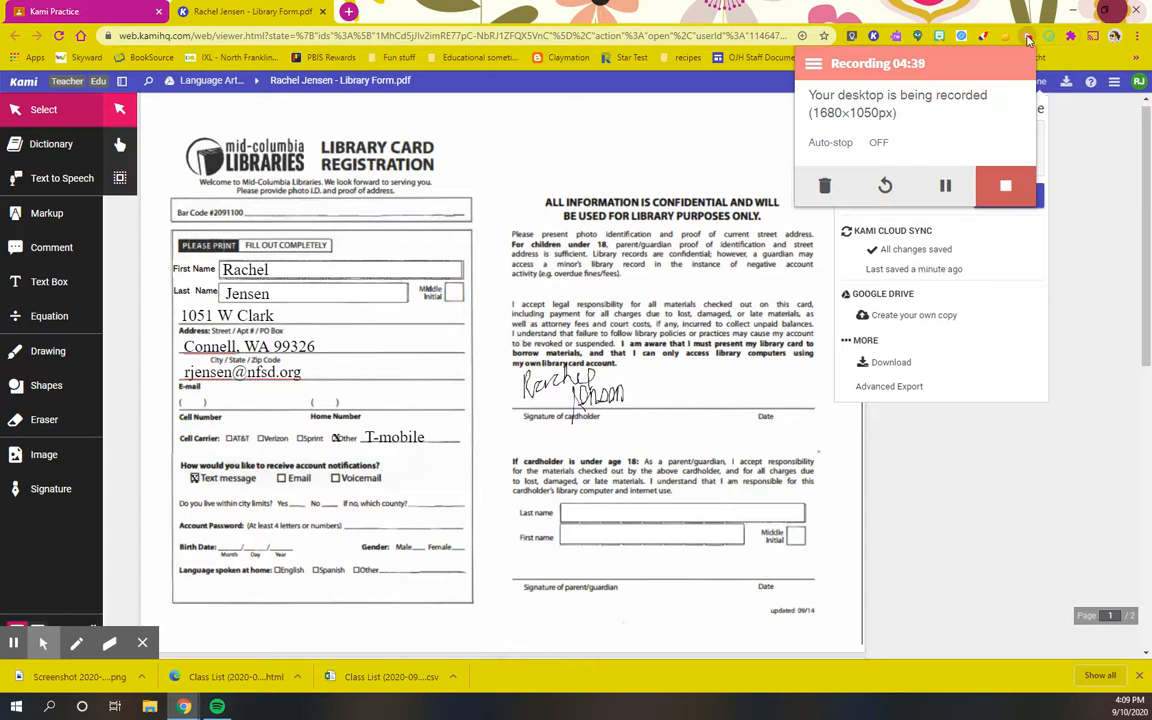